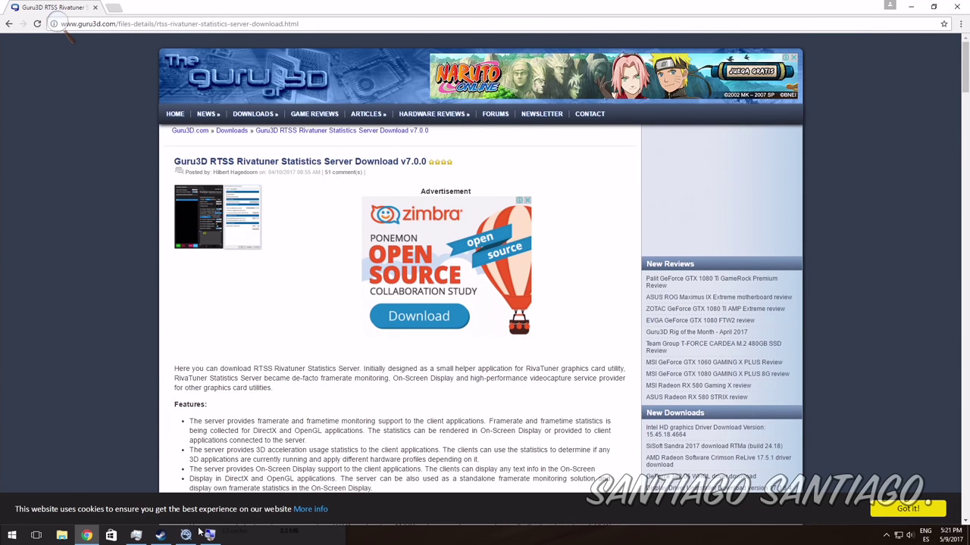
Review the Guru3D RTSS Rivatuner Statistics Server 7.0.0 page down to its download locations and close the browser.
click(912, 8)
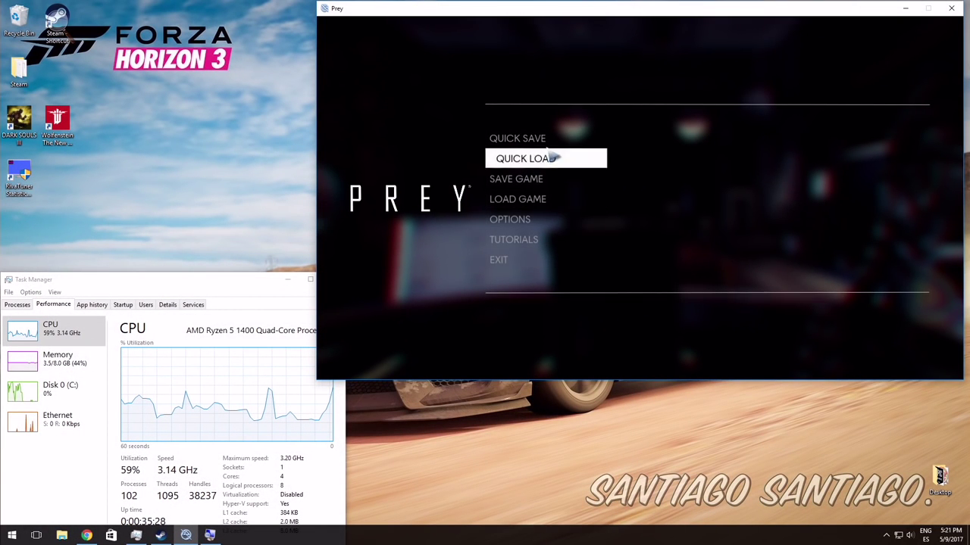
key(Up)
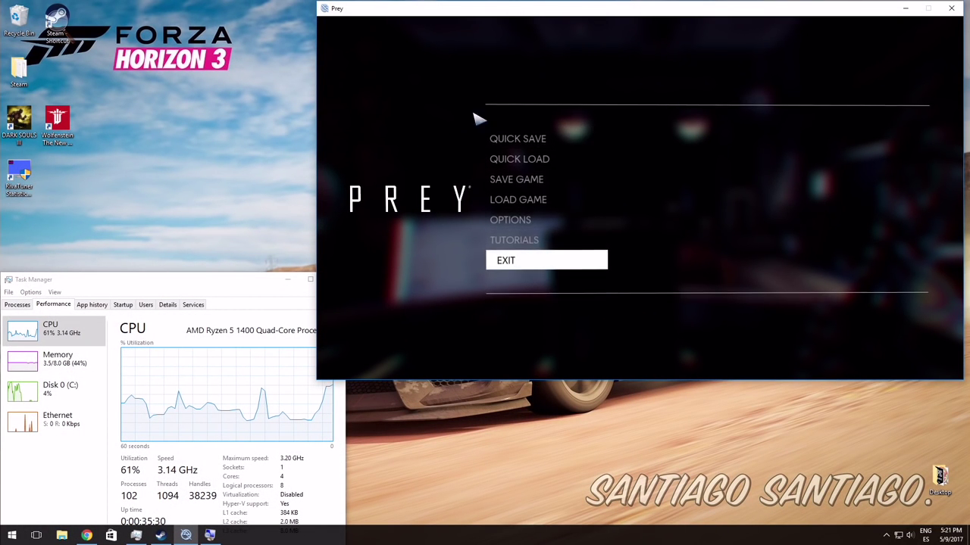
click(86, 536)
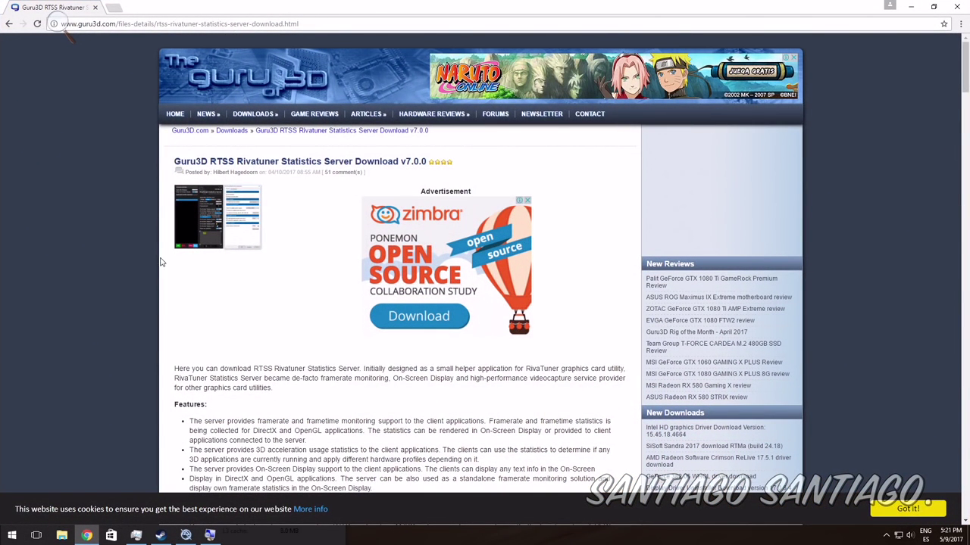
drag(162, 263, 223, 163)
click(137, 188)
scroll(285, 288, down, 15)
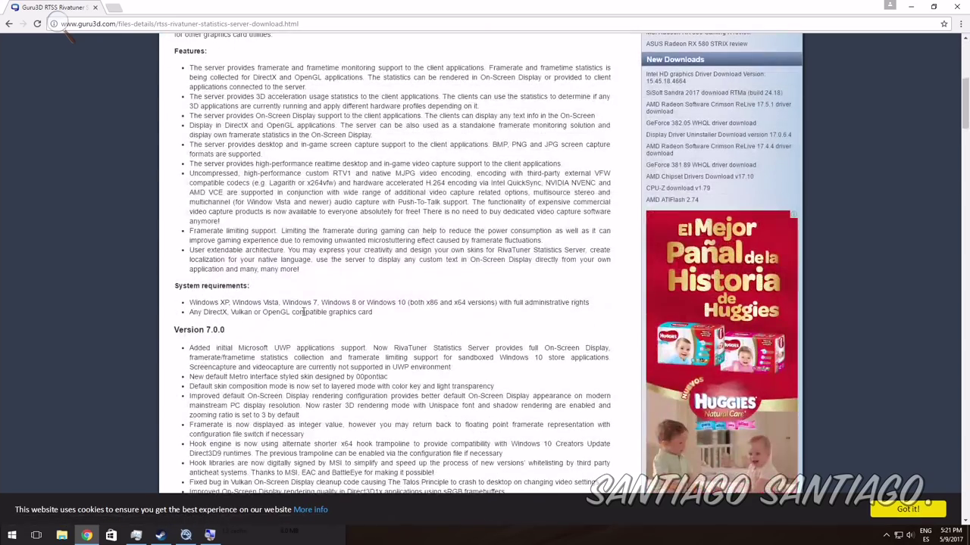
scroll(308, 221, down, 10)
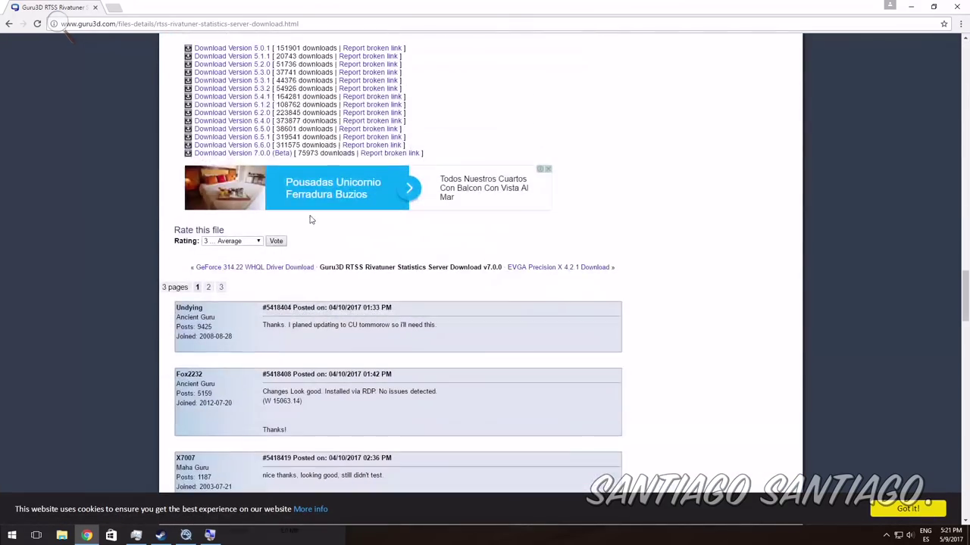
scroll(303, 218, up, 2)
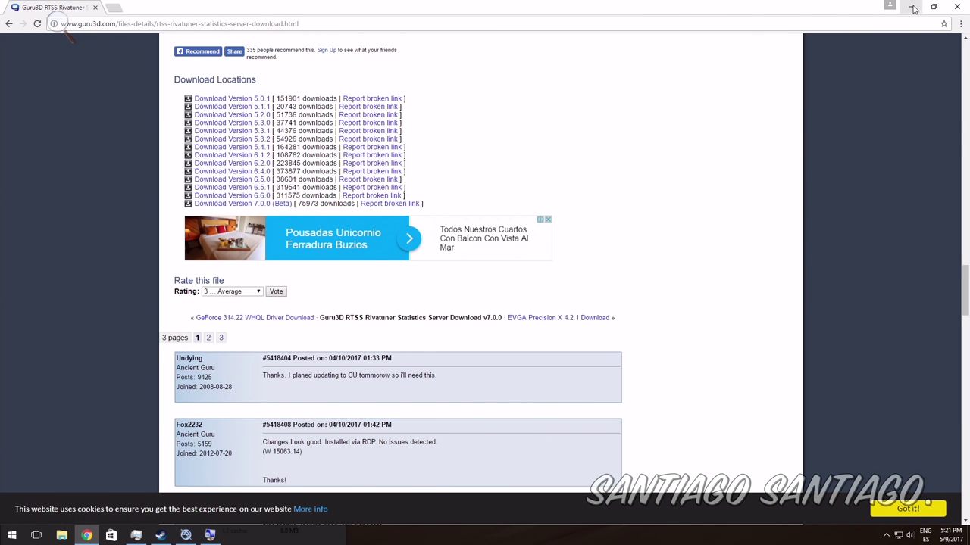
click(948, 8)
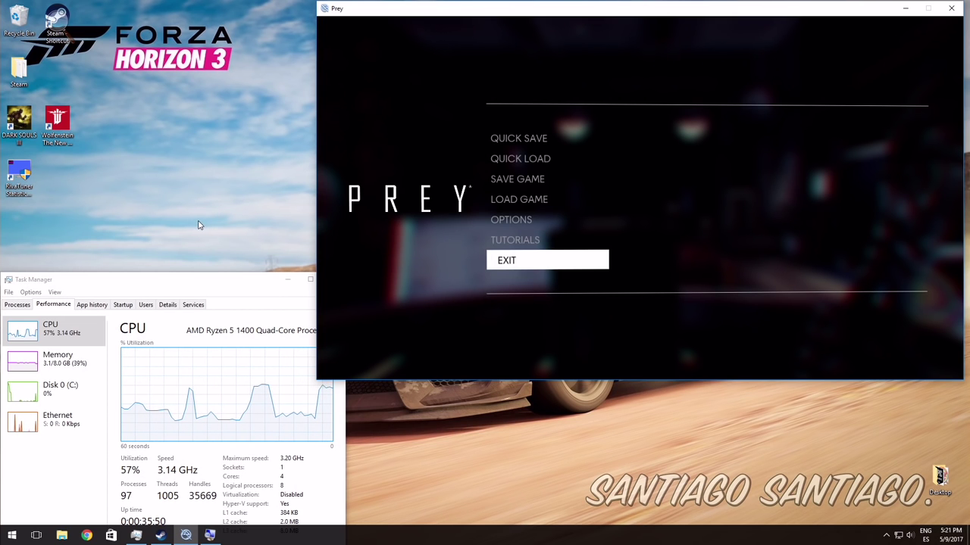
Launch RivaTuner Statistics Server and open its settings window.
click(25, 180)
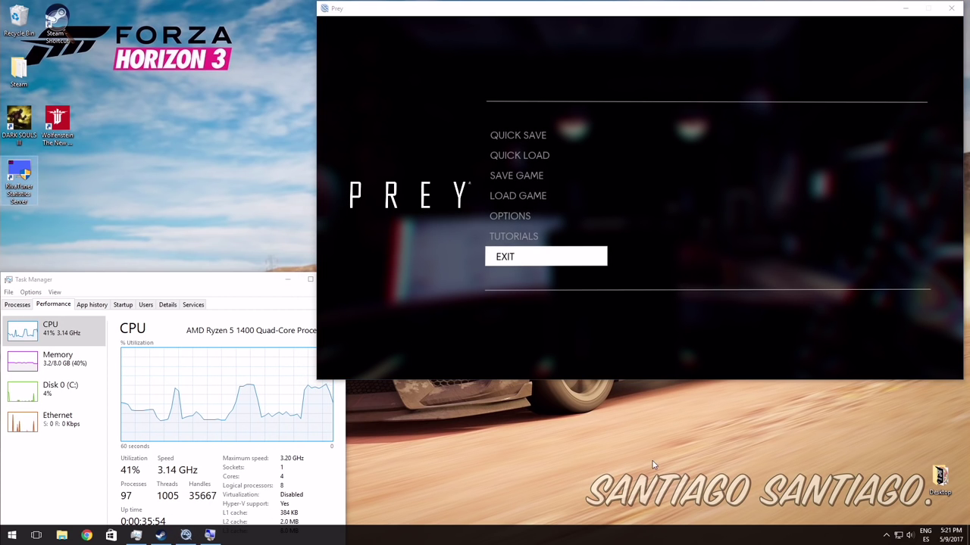
click(886, 535)
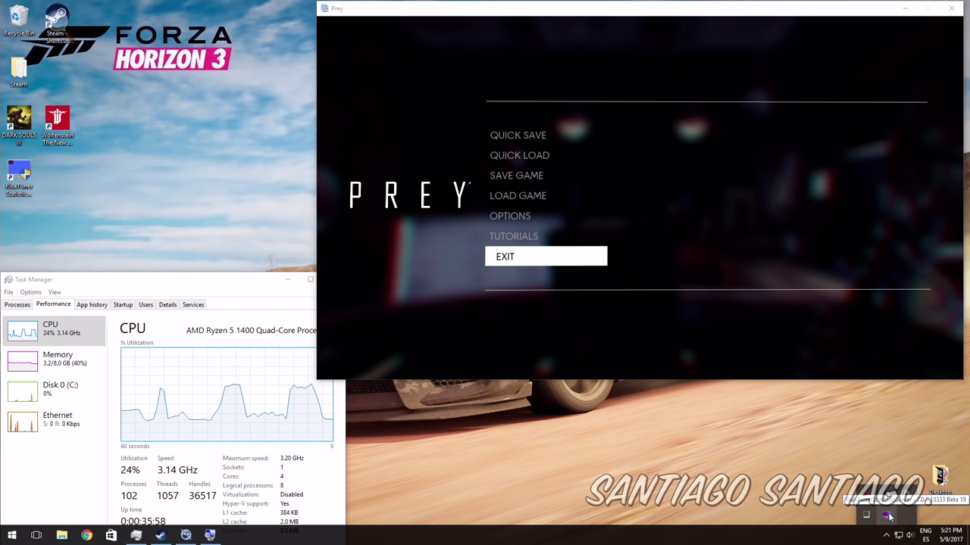
click(892, 515)
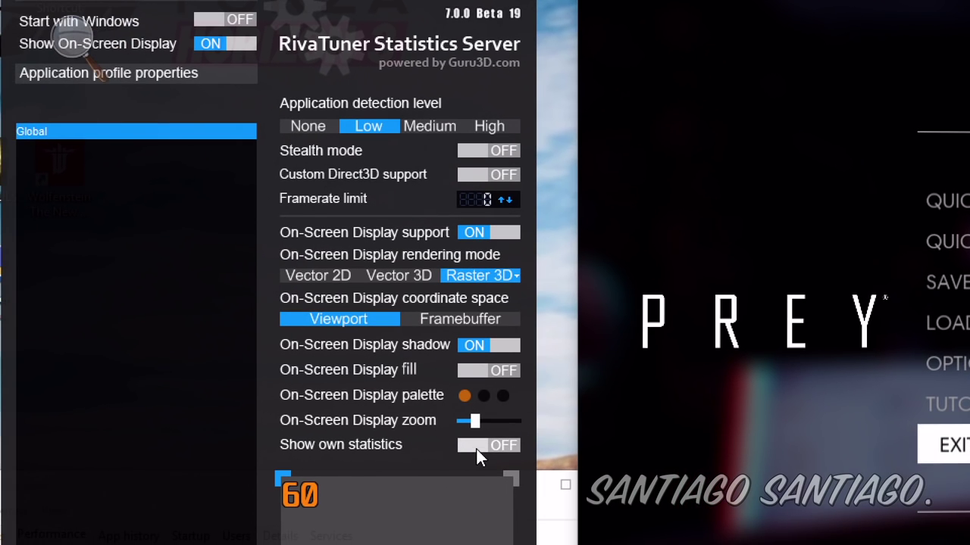
Turn on Show own statistics and Stealth mode for the Global profile.
click(482, 447)
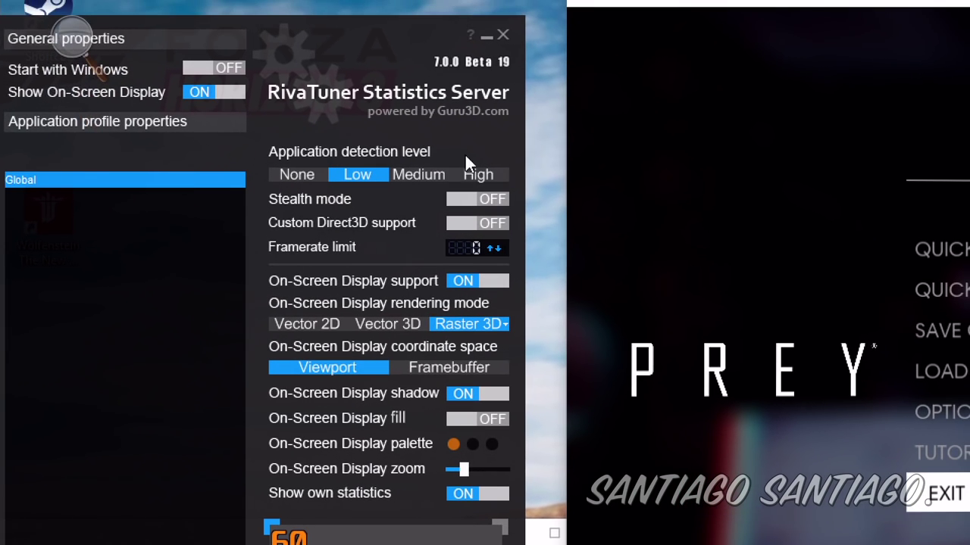
click(464, 201)
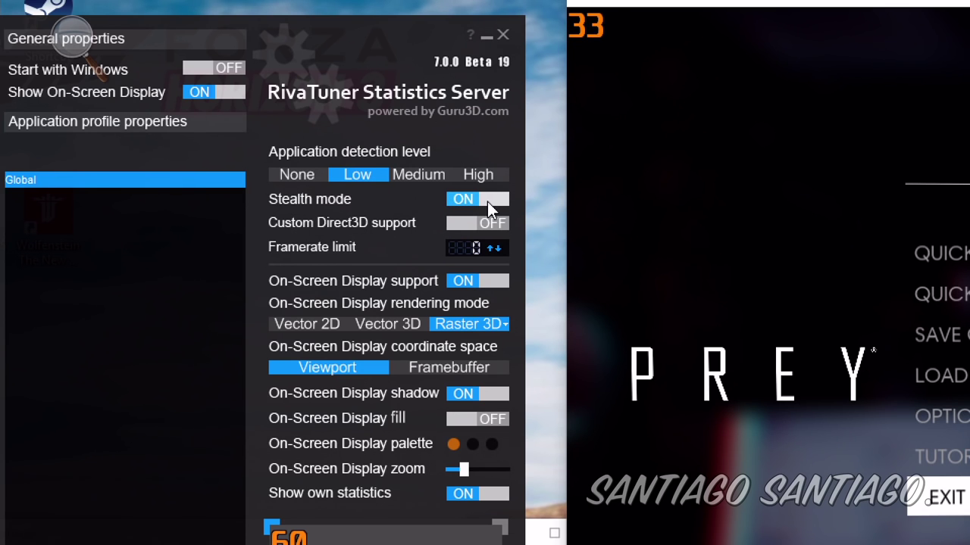
Resume Prey and walk around the office to check the frame rate counter without a framerate limit.
key(Escape)
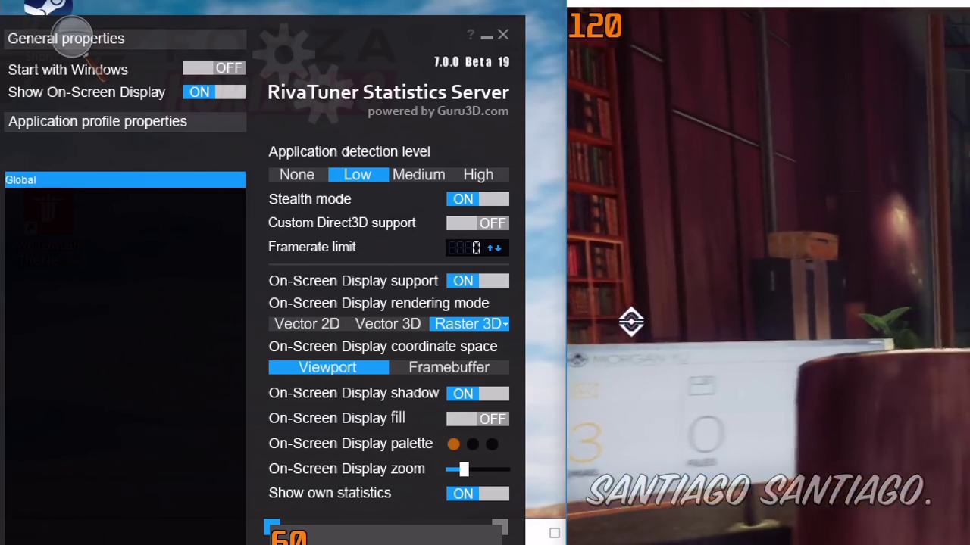
key(w)
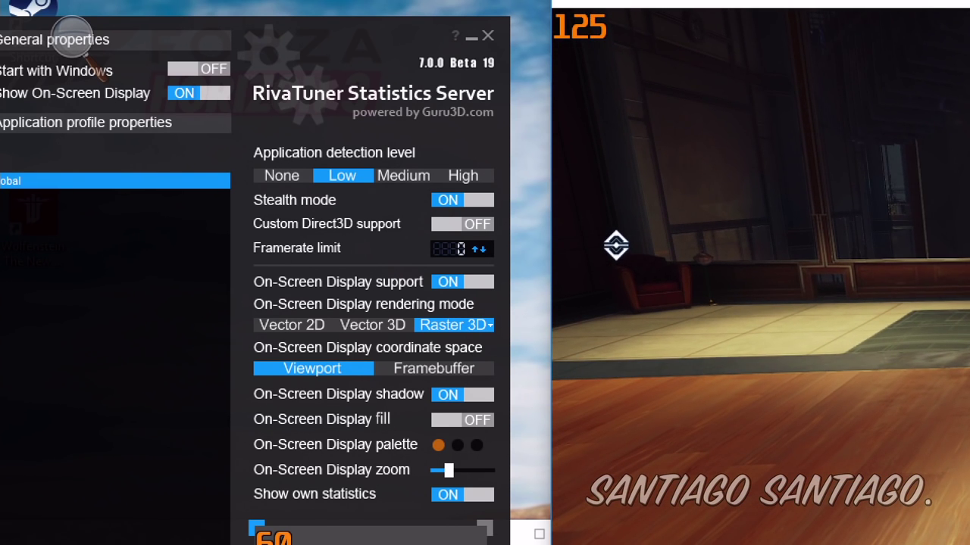
key(Escape)
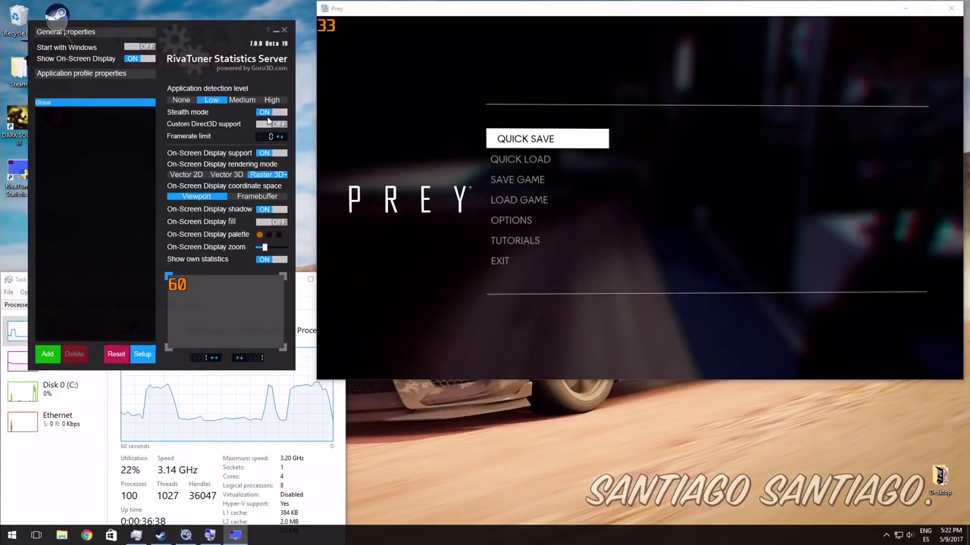
key(Escape)
key(w)
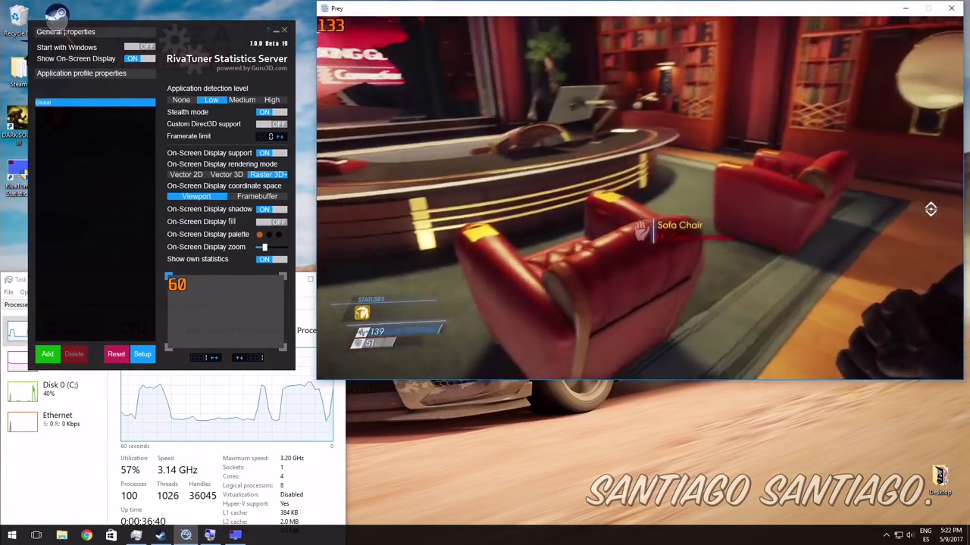
key(w)
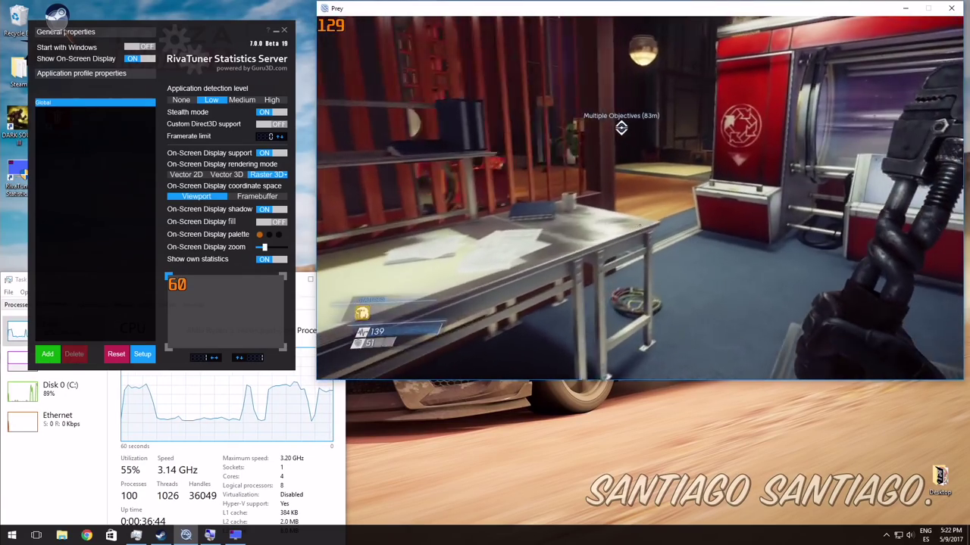
Pause the game, set the Global profile's framerate limit to 62 and return the screen magnification to 100%.
key(Escape)
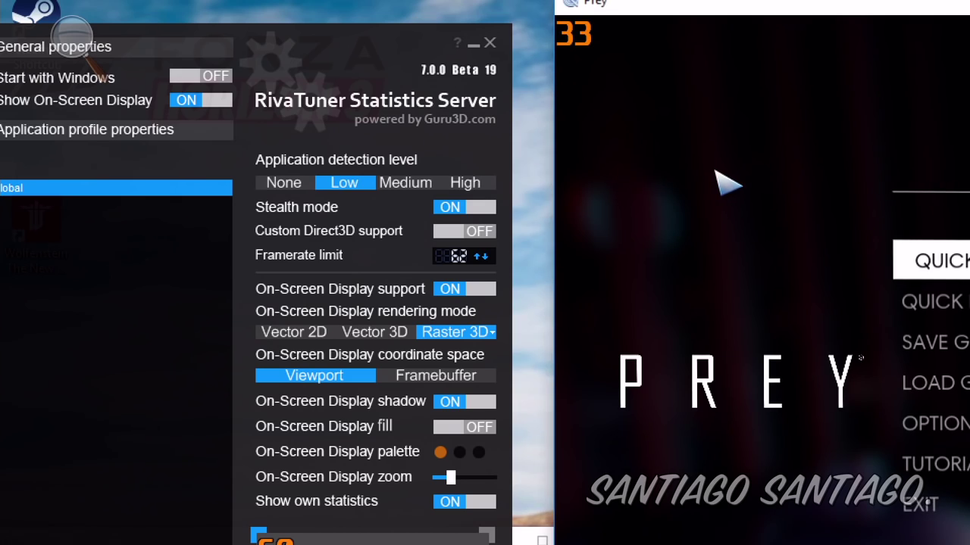
key(Escape)
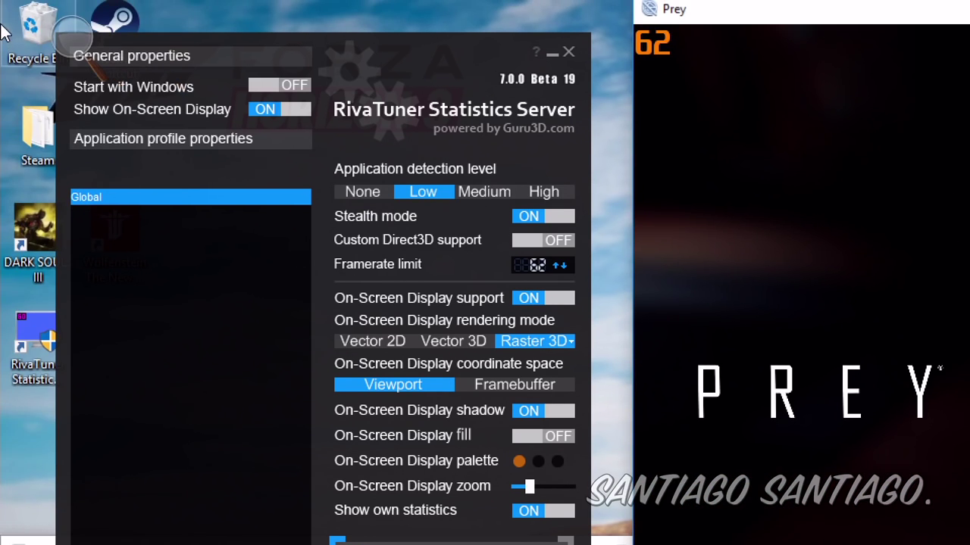
click(78, 47)
click(66, 50)
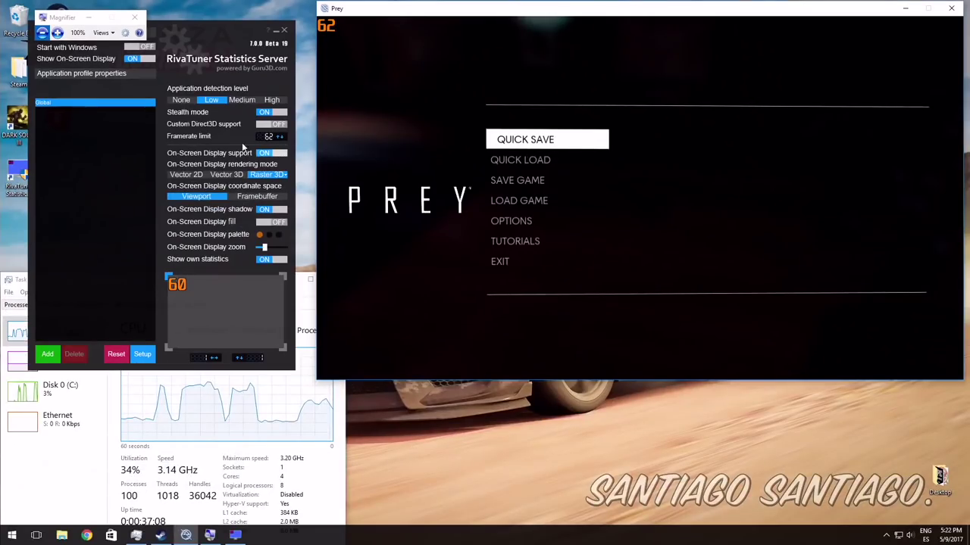
Resume Prey and move around the office to check the frame rate under the 62 FPS limit.
click(433, 93)
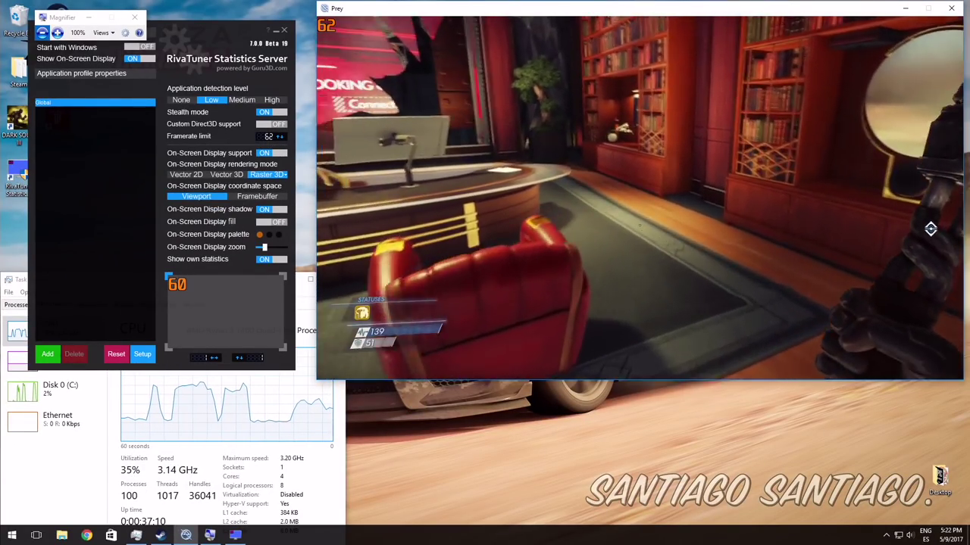
key(w)
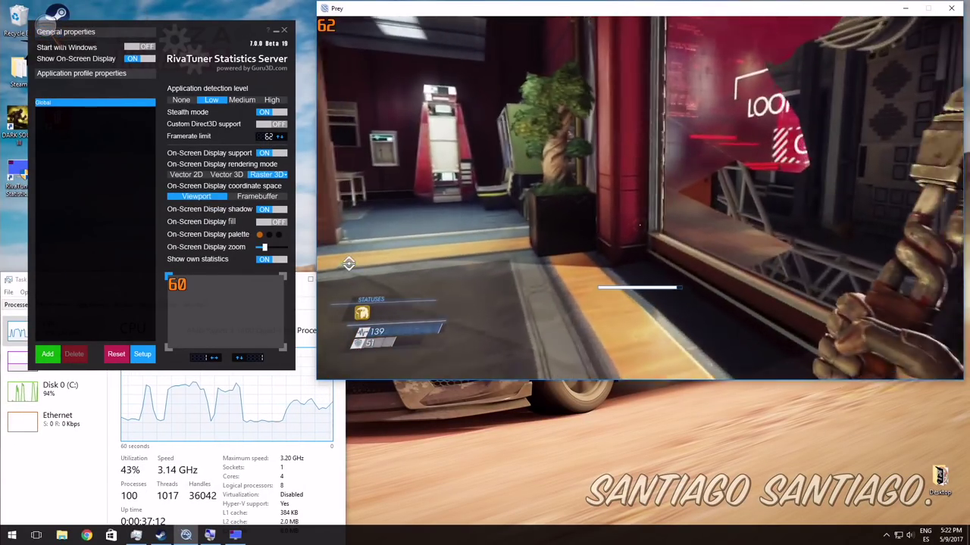
key(w)
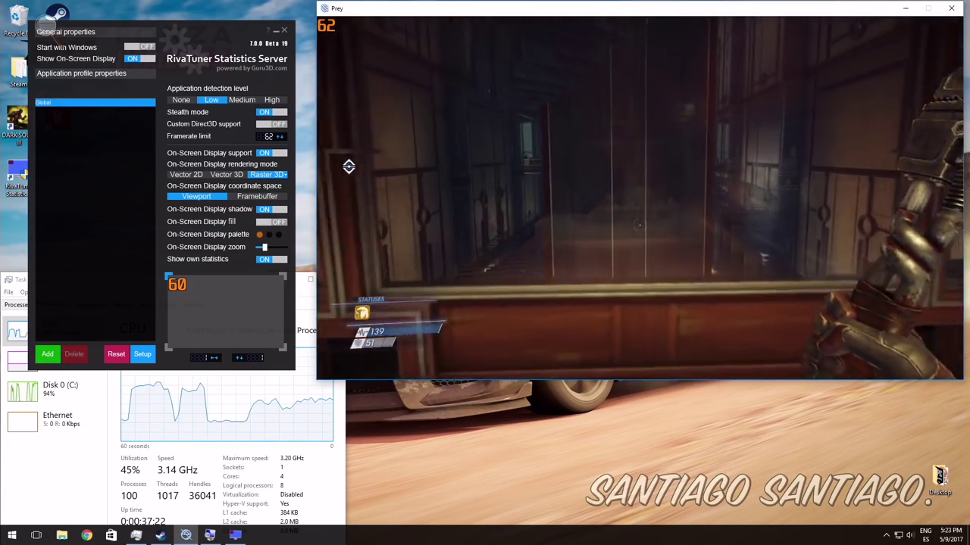
Pause the game, set the framerate limit to 30 and check the effect while moving around in Prey.
key(Escape)
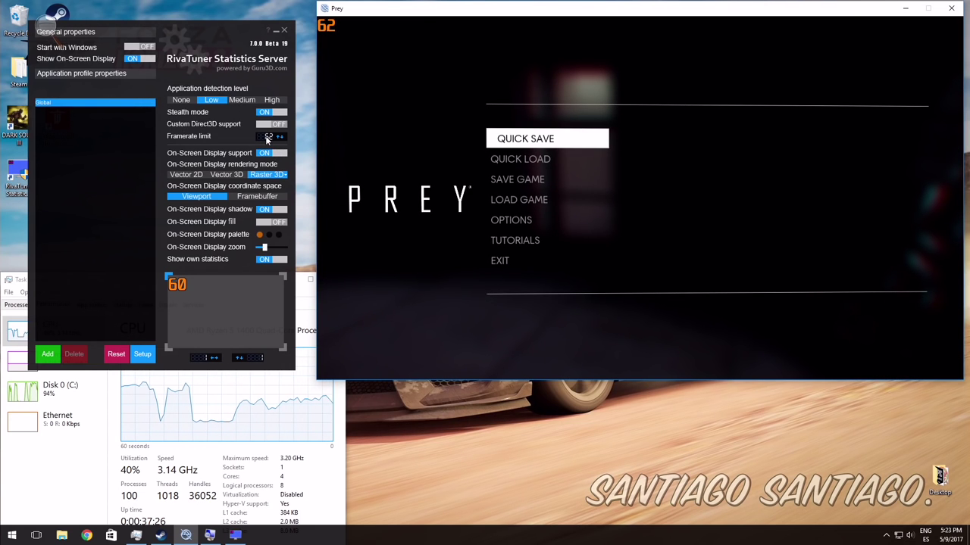
text(30)
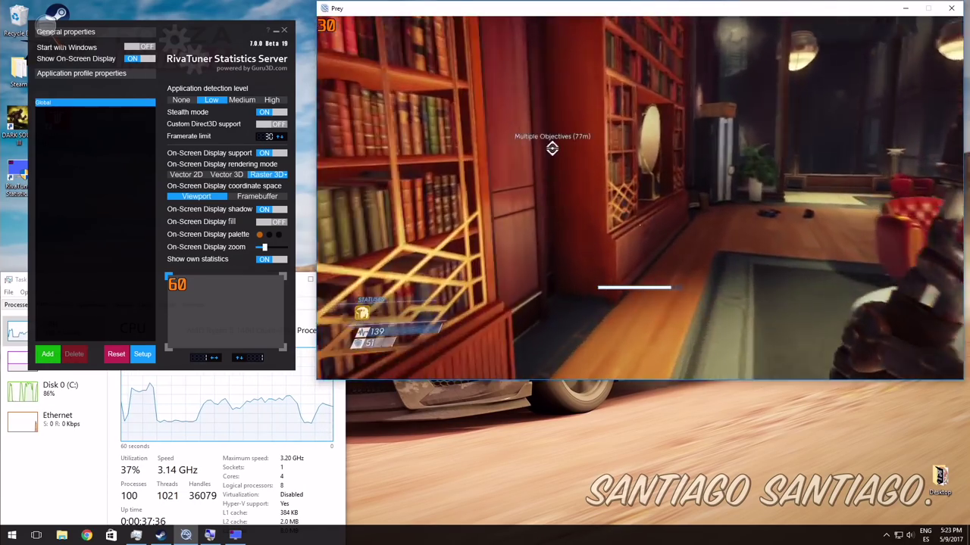
click(639, 225)
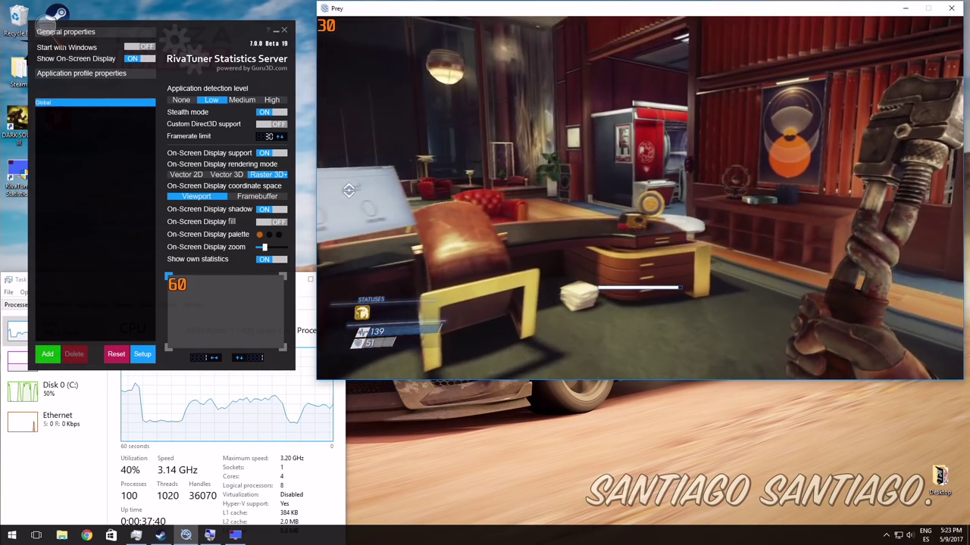
Set the framerate limit to 0, turn off On-Screen Display support and resume Prey to check the result.
key(Escape)
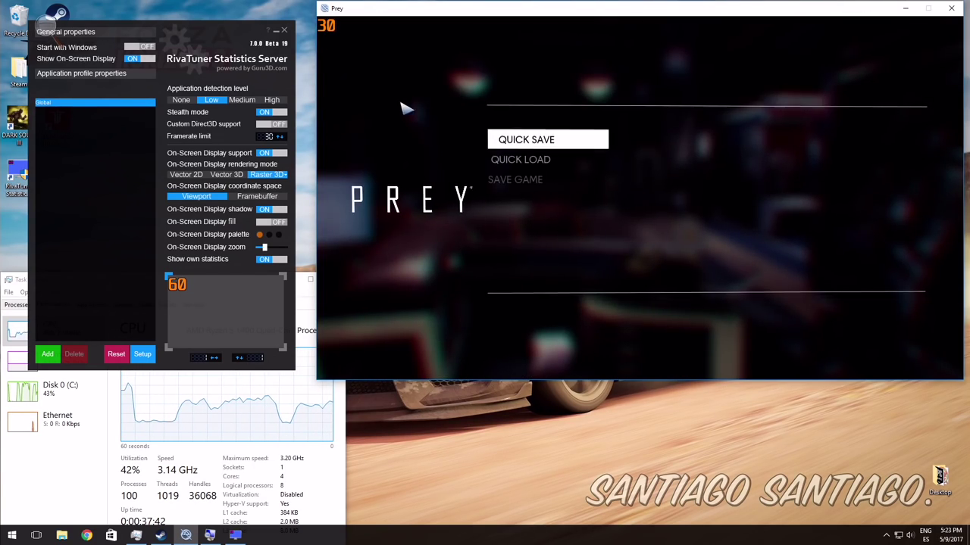
click(267, 137)
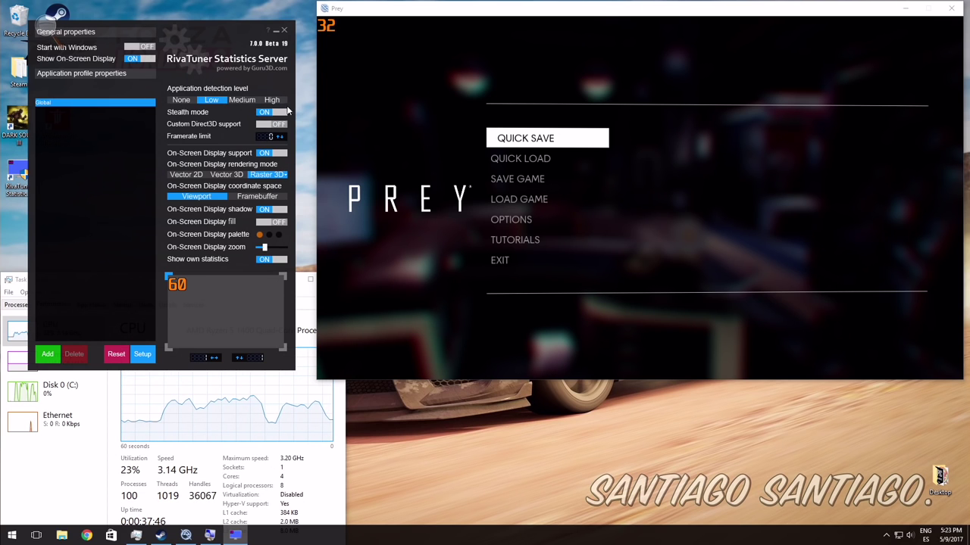
click(271, 152)
click(450, 113)
key(Escape)
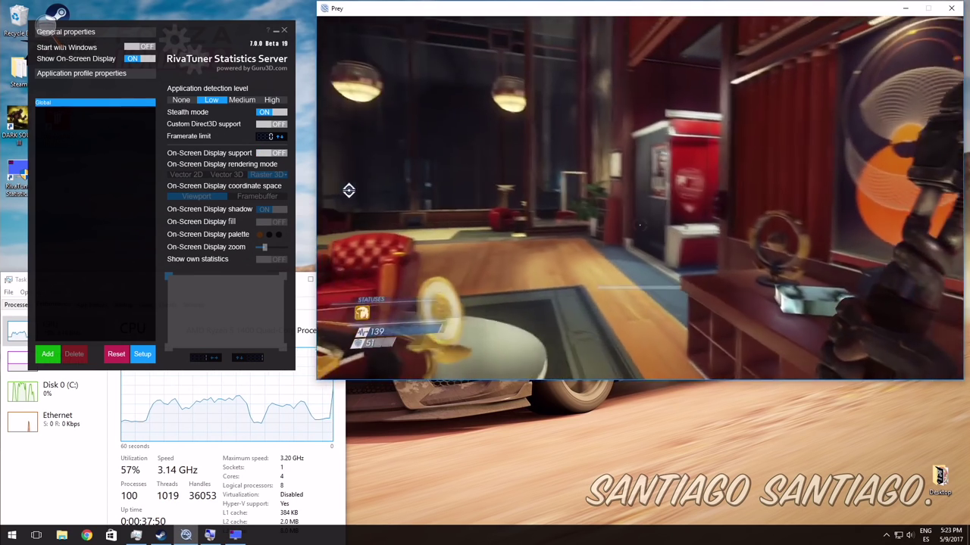
Pause the game, set the framerate limit to 60 and turn on On-Screen Display support with Show own statistics.
key(Escape)
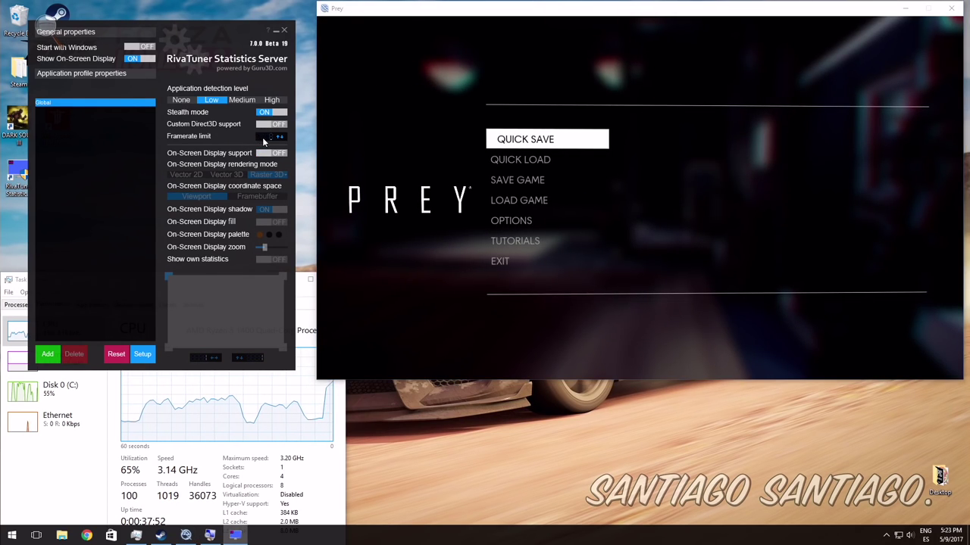
click(267, 136)
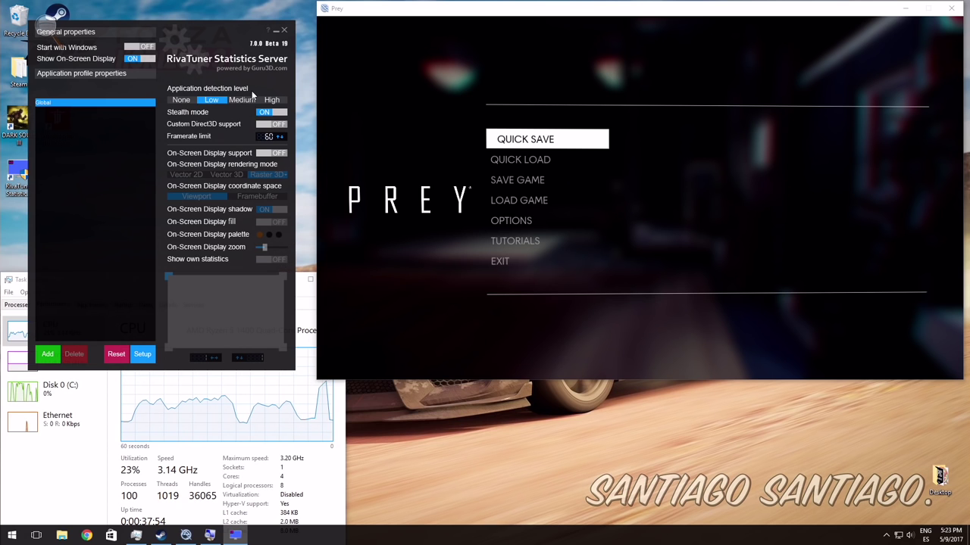
click(271, 153)
click(269, 260)
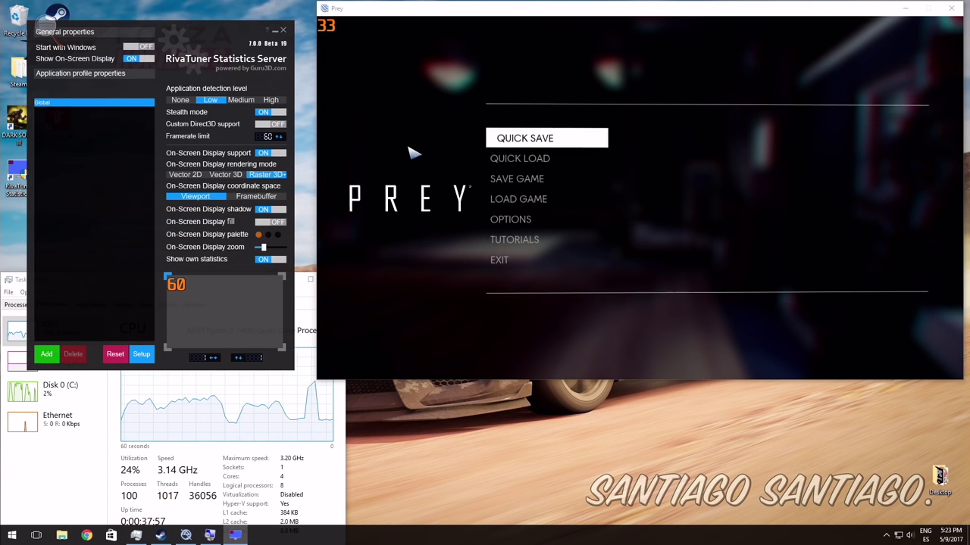
Resume Prey and walk through the office and hallway to check the frame rate under the 60 FPS limit.
click(427, 181)
key(Escape)
key(w)
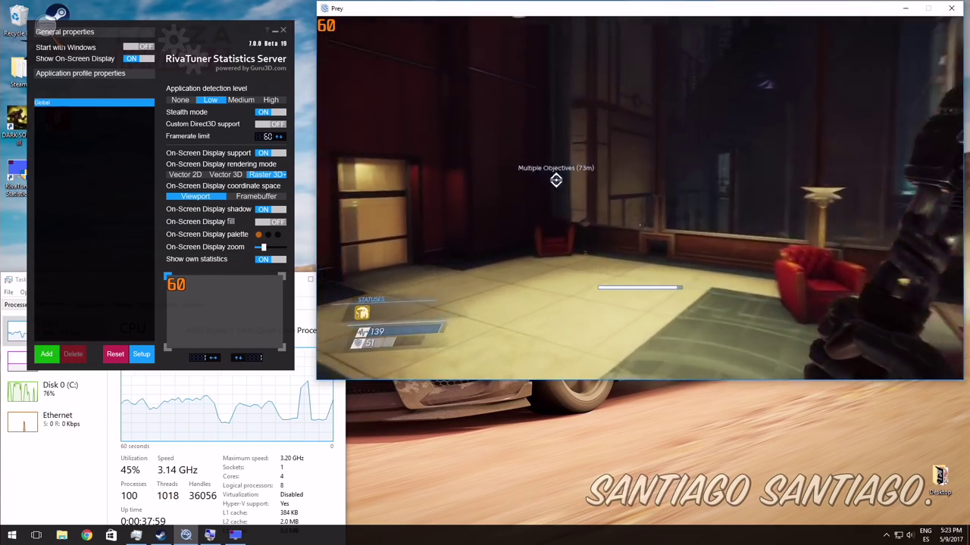
key(w)
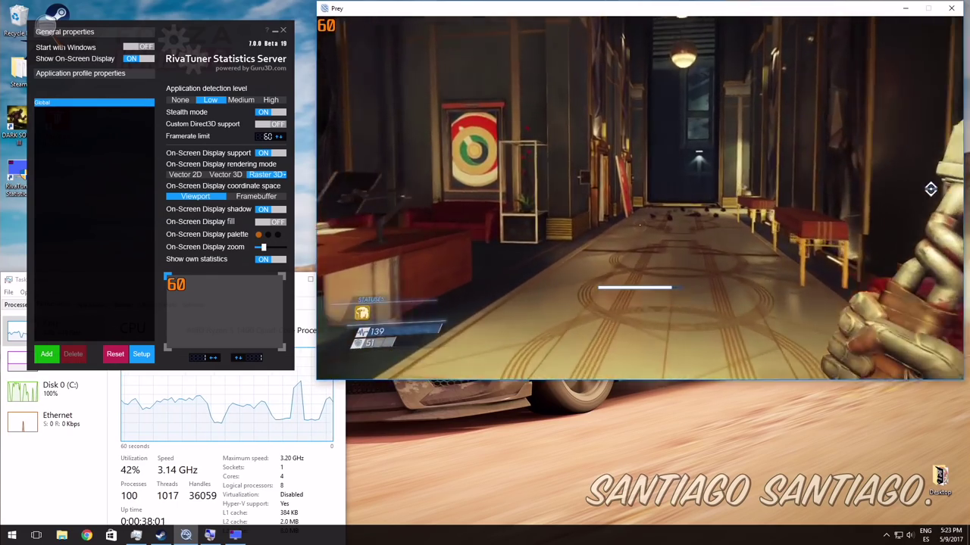
key(w)
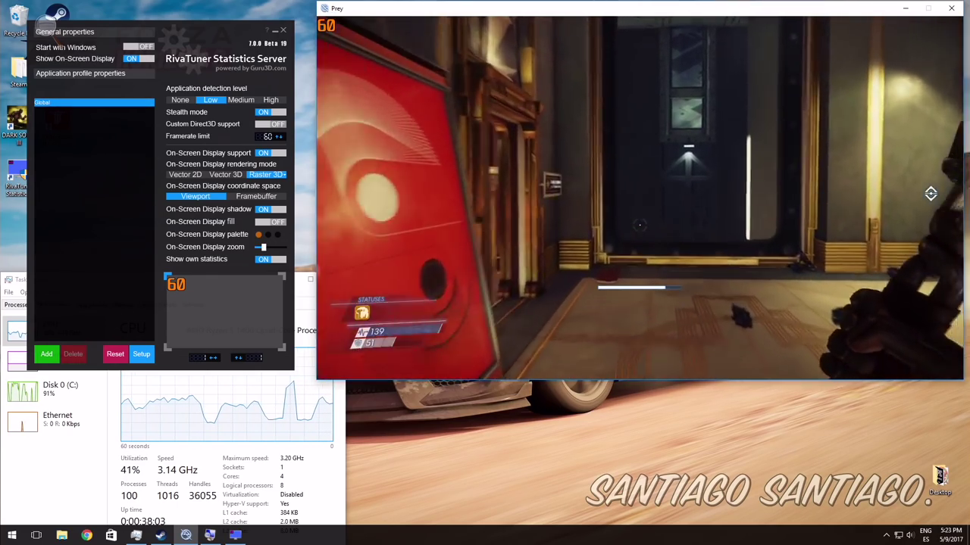
Walk through the wood-panelled corridors and across the glass-floored walkways in Prey to check the frame rate under the 60 FPS limit.
key(w)
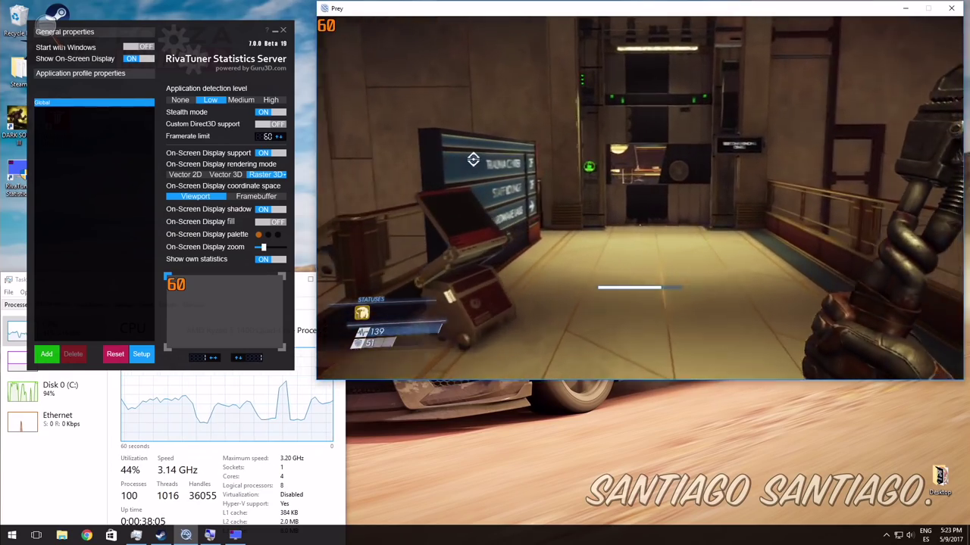
key(w)
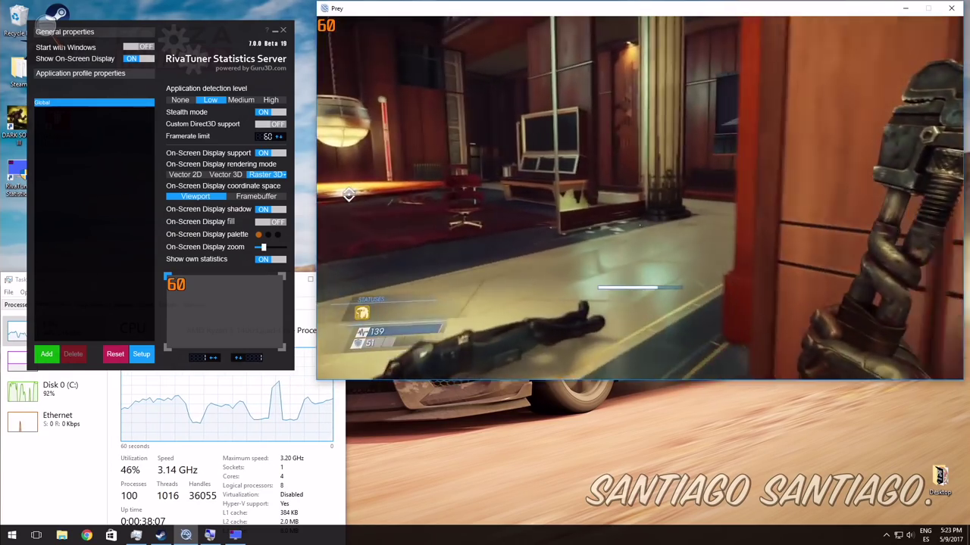
key(w)
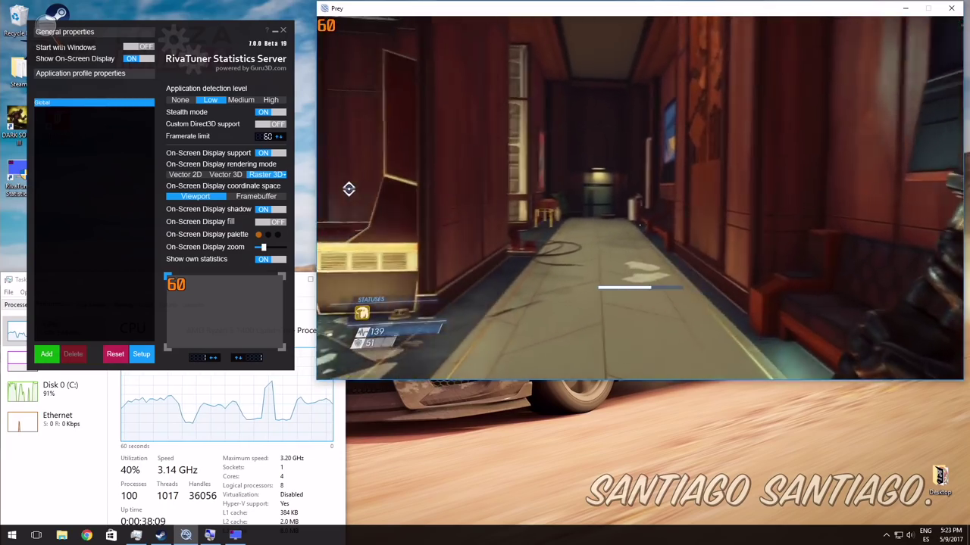
key(w)
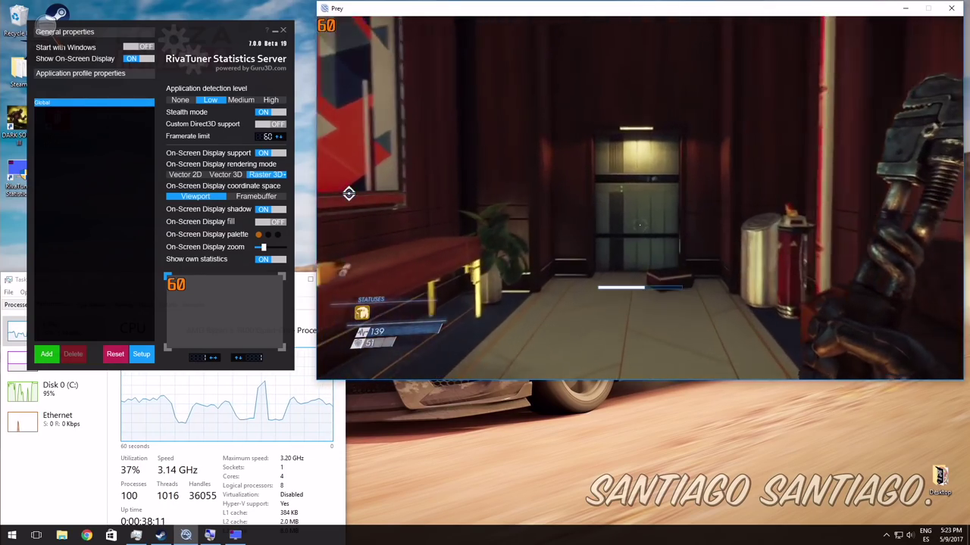
key(w)
key(w)
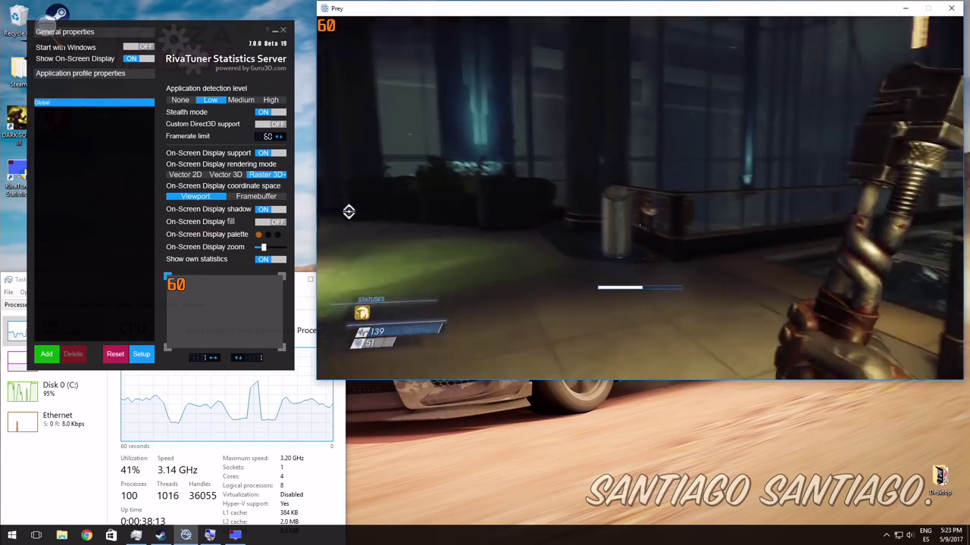
key(w)
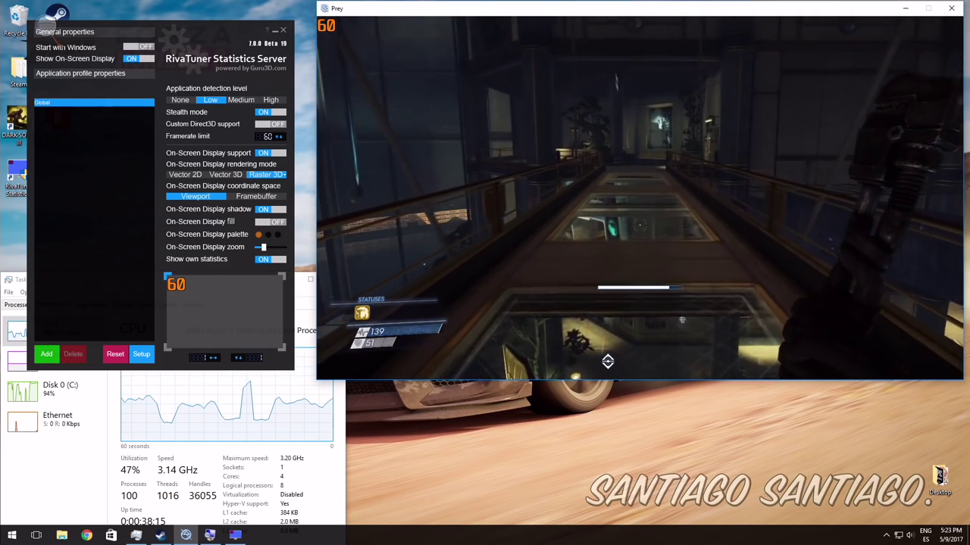
key(w)
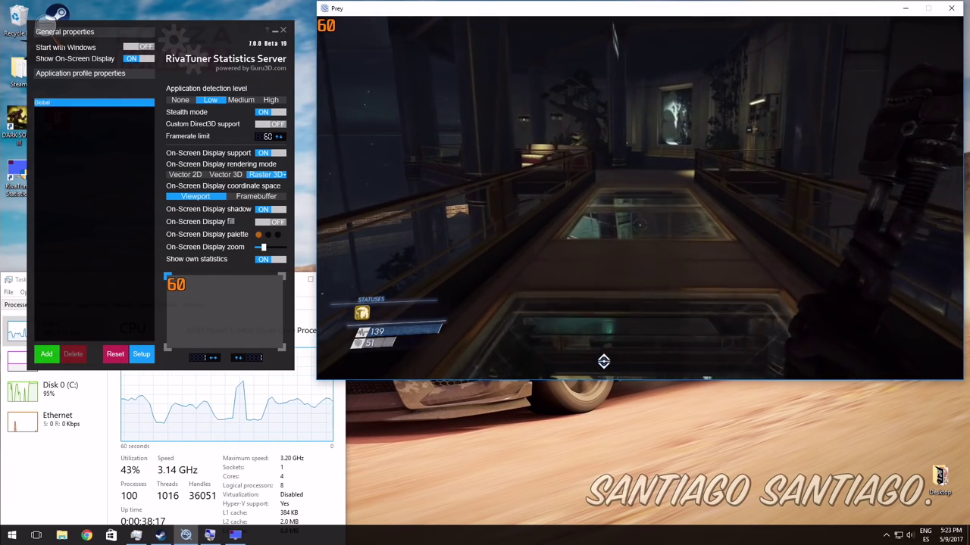
key(w)
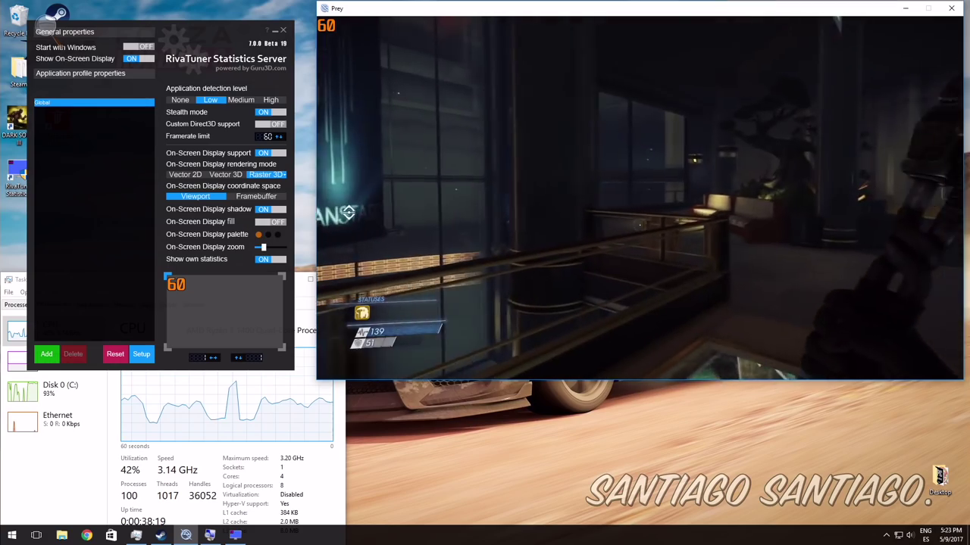
key(w)
key(w)
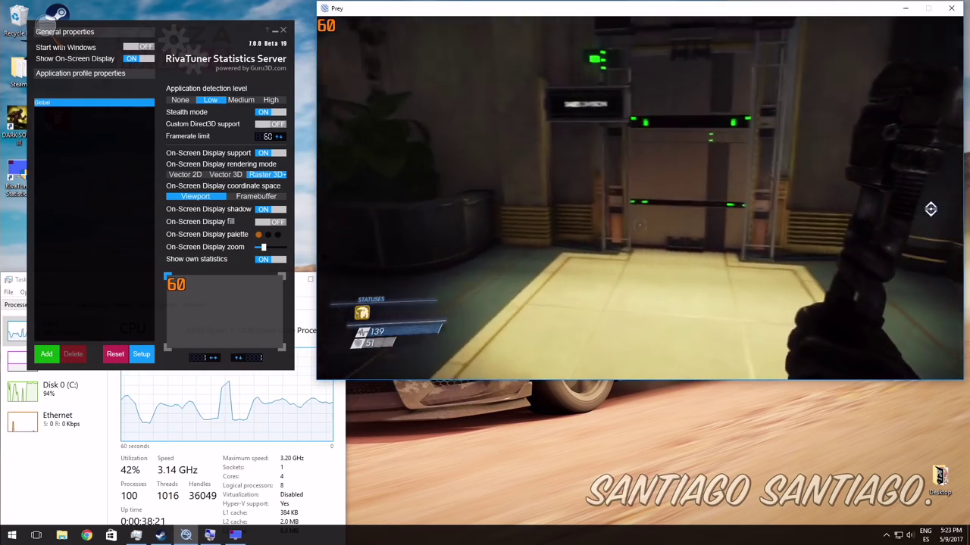
key(w)
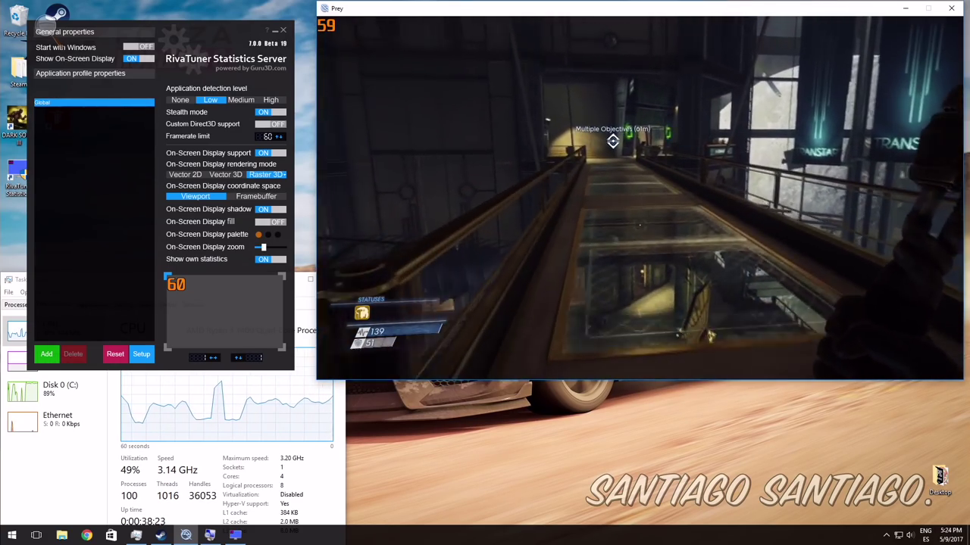